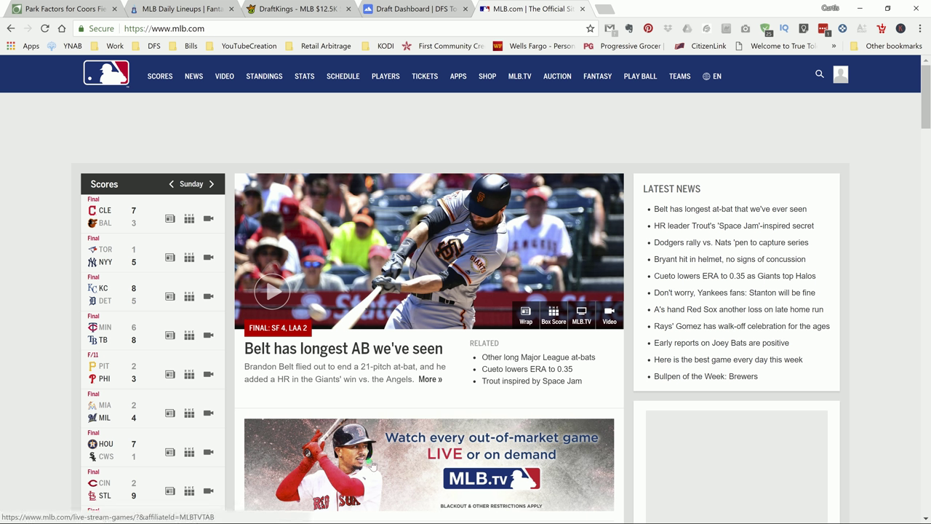
Move from the DraftKings lineup to Draft Dashboard's outfield position optimizer.
click(314, 10)
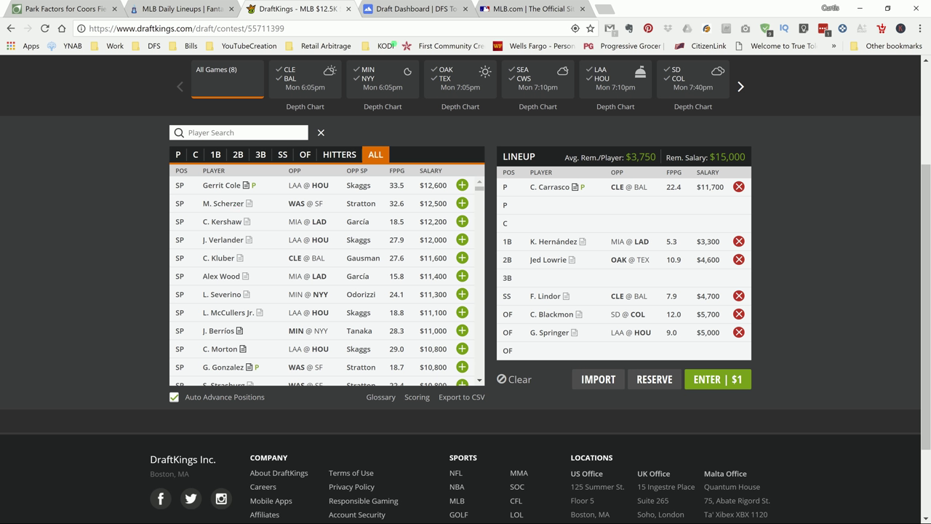
click(407, 14)
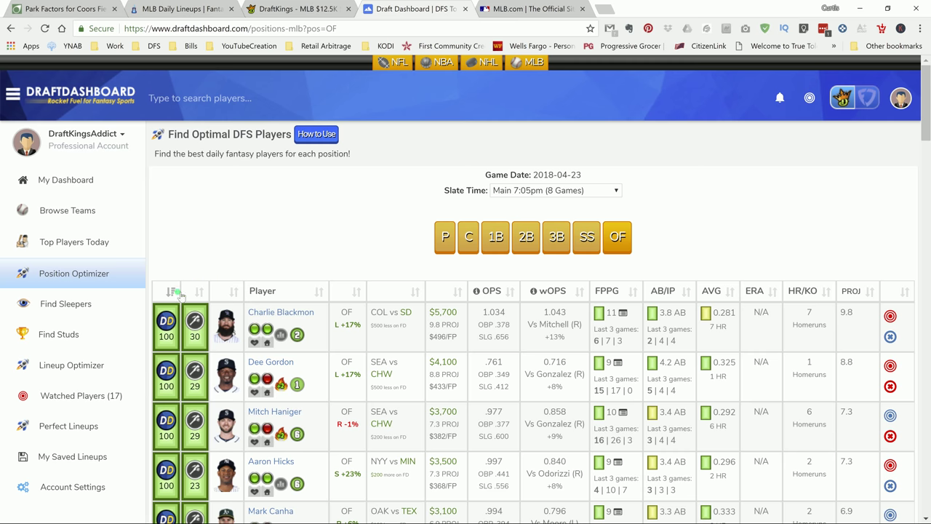
mouse_move(161, 336)
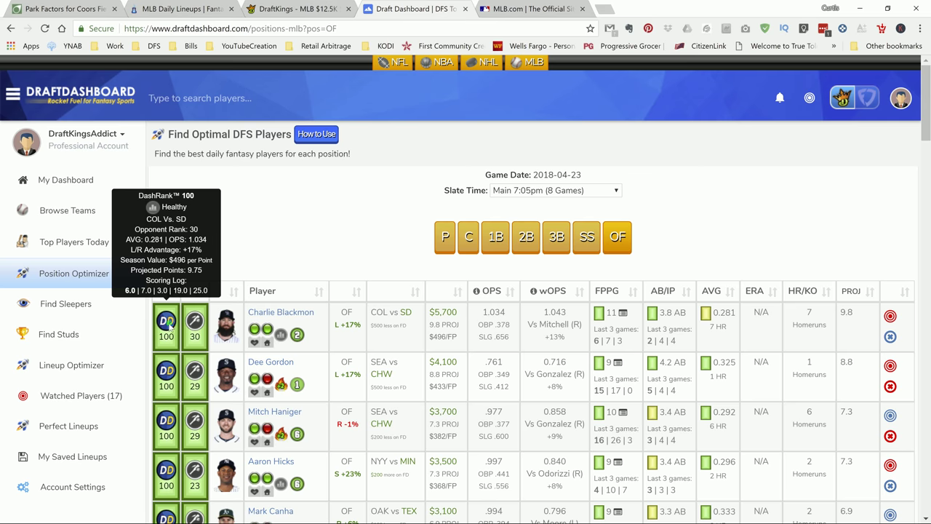
mouse_move(355, 328)
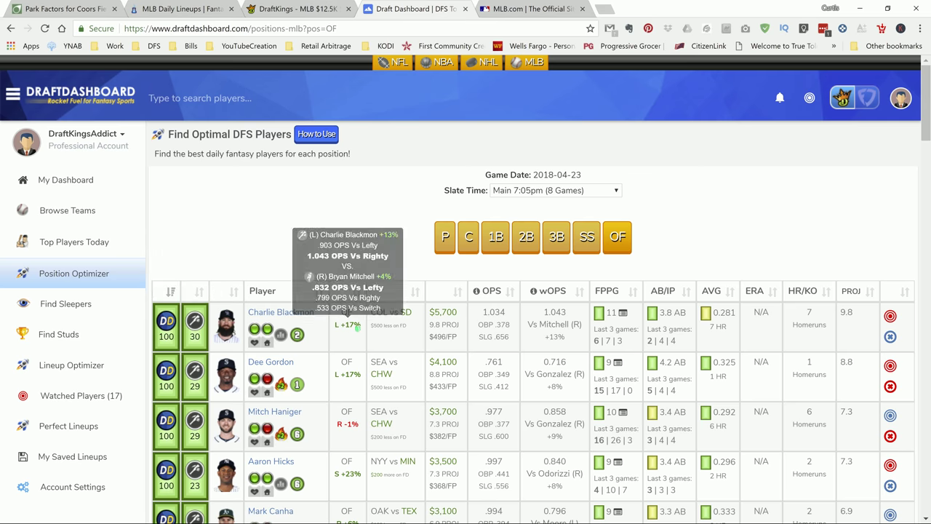
scroll(356, 327, down, 2)
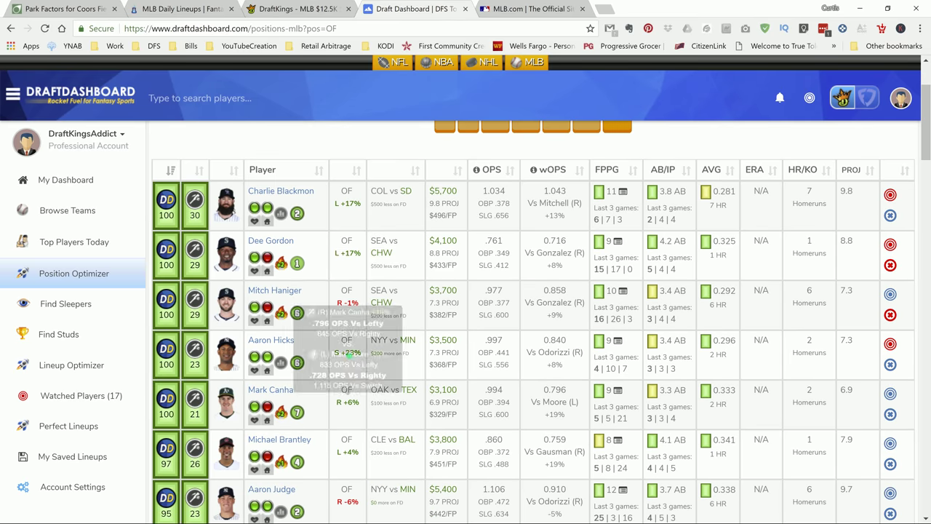
mouse_move(348, 357)
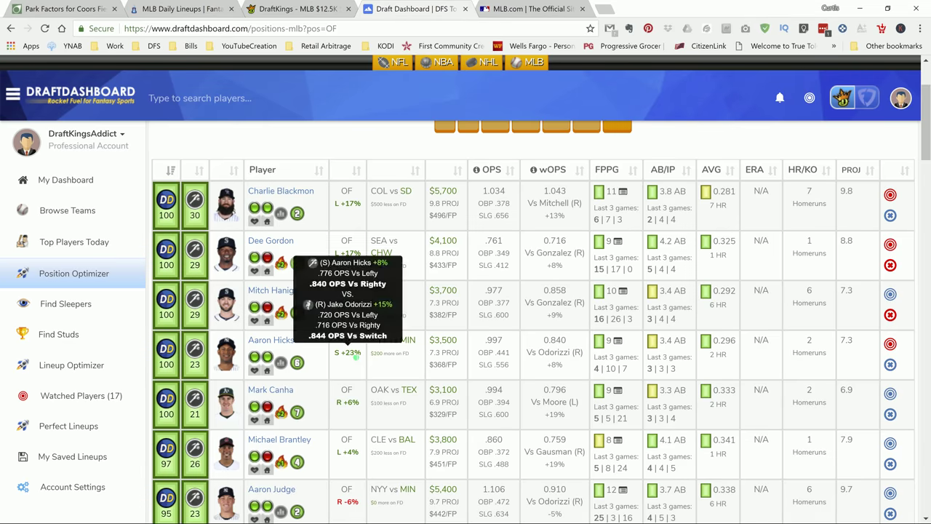
scroll(348, 408, down, 2)
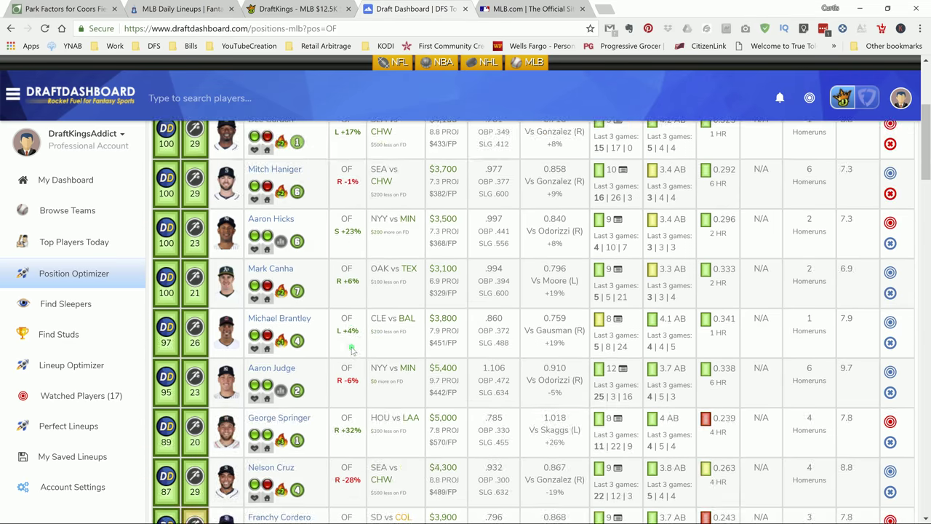
mouse_move(345, 419)
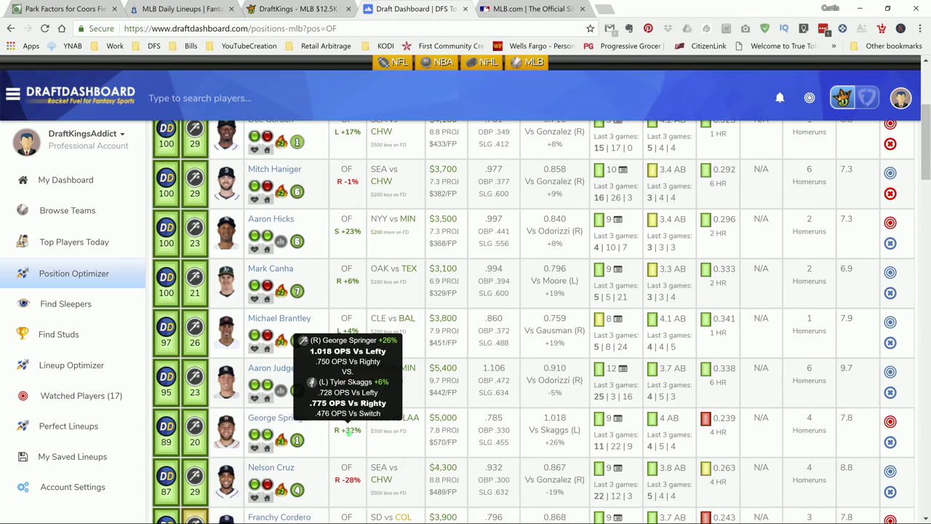
scroll(346, 417, up, 3)
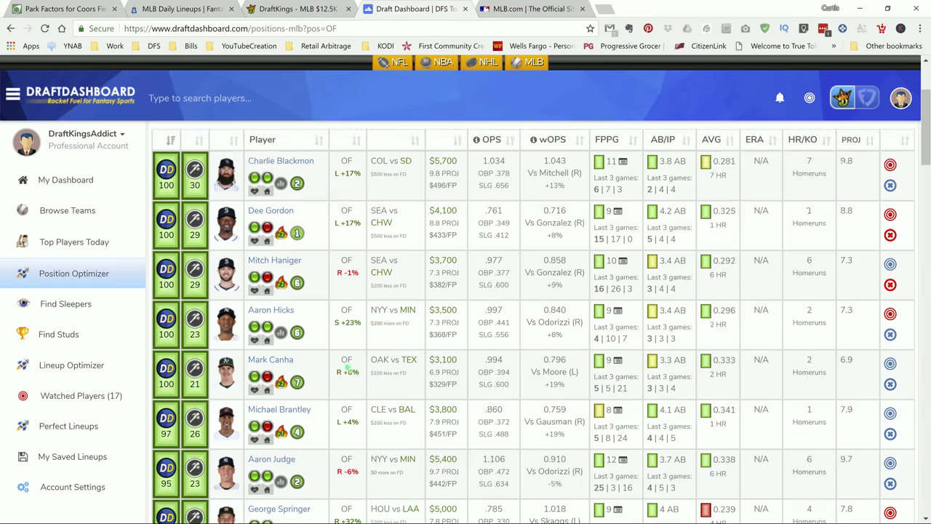
scroll(349, 367, up, 1)
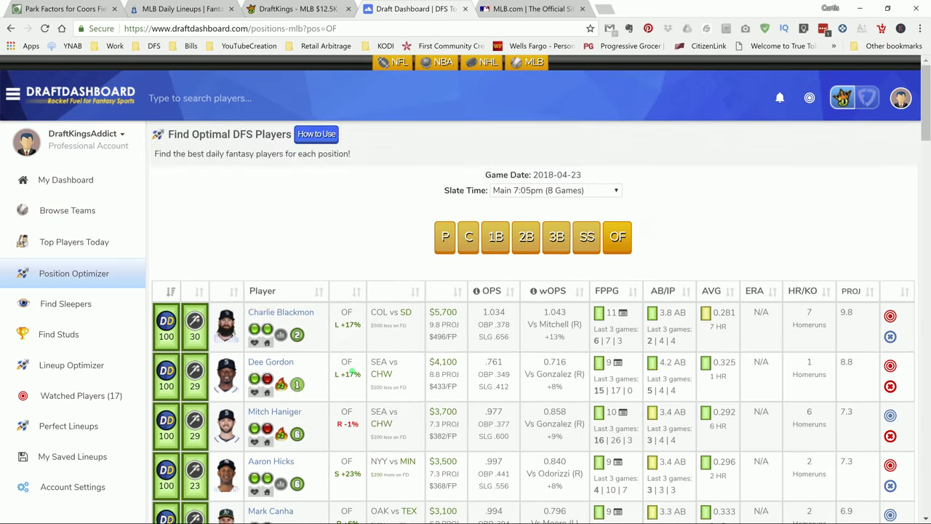
scroll(360, 392, down, 1)
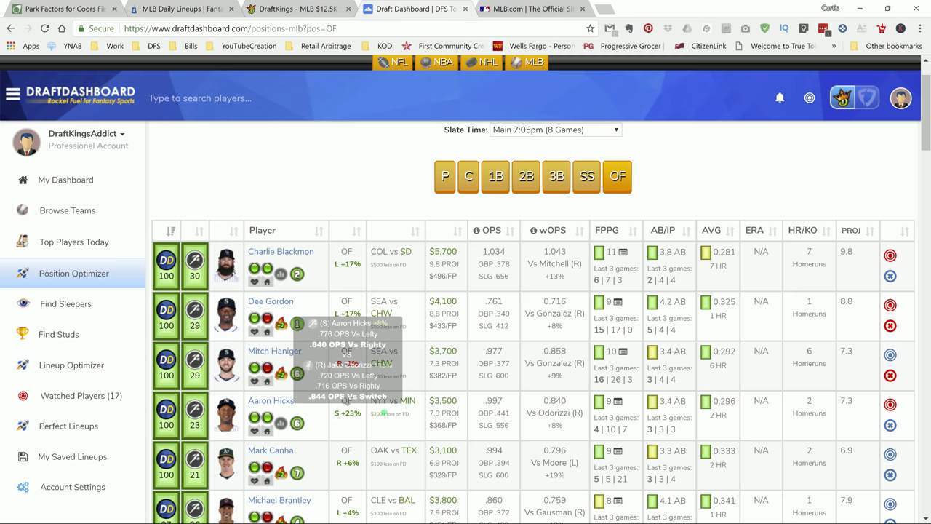
mouse_move(195, 374)
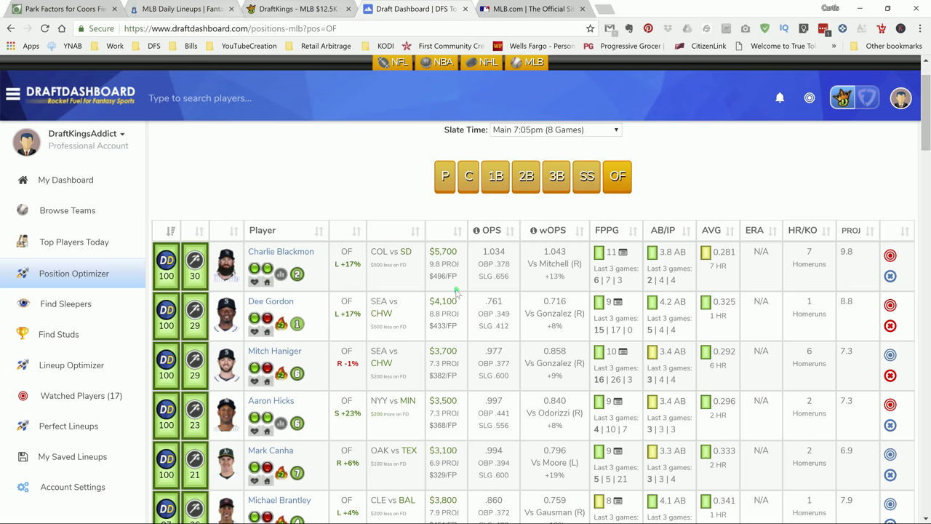
Back on DraftKings, review Carlos Carrasco's home/away splits and 10-game log on his player card.
key(ctrl+shift+Tab)
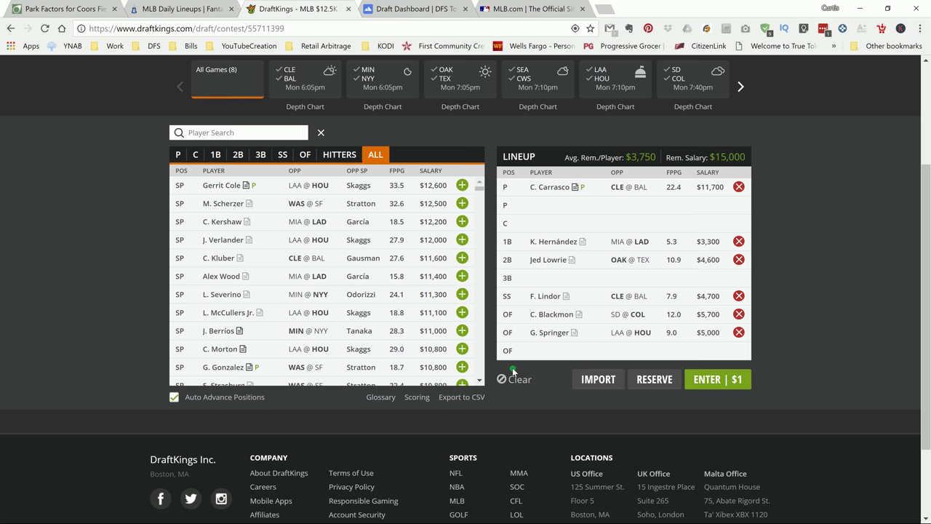
click(563, 188)
click(390, 206)
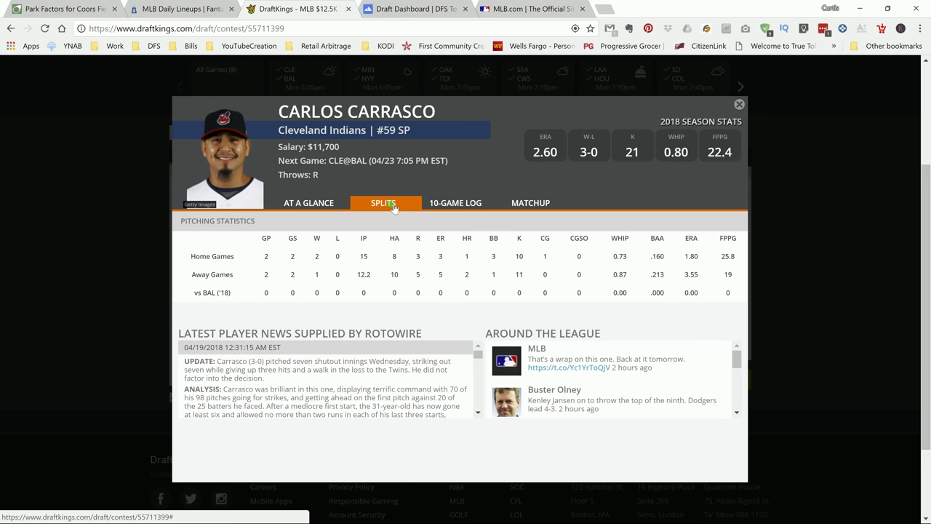
click(429, 205)
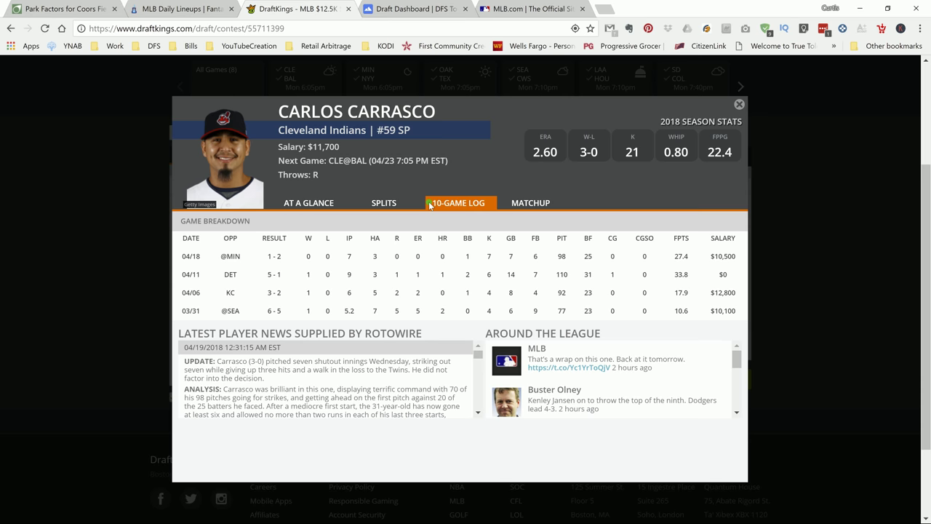
click(391, 208)
click(463, 205)
Close Carrasco's card, then review and close Gerrit Cole's splits and 10-game log.
click(740, 105)
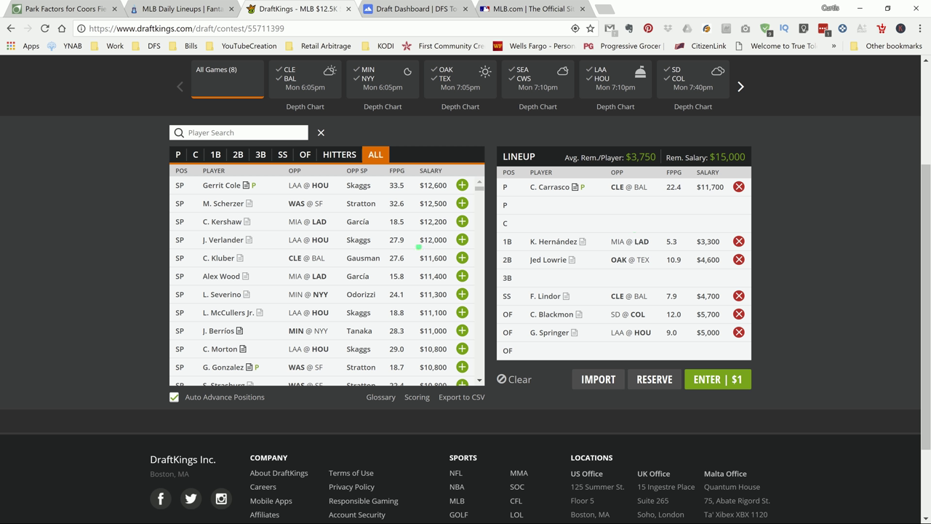
click(222, 186)
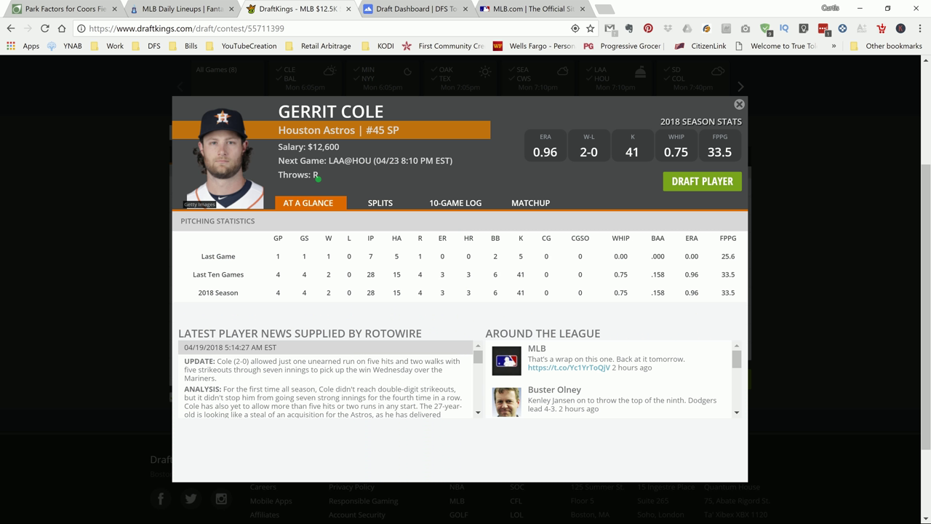
click(388, 203)
click(449, 206)
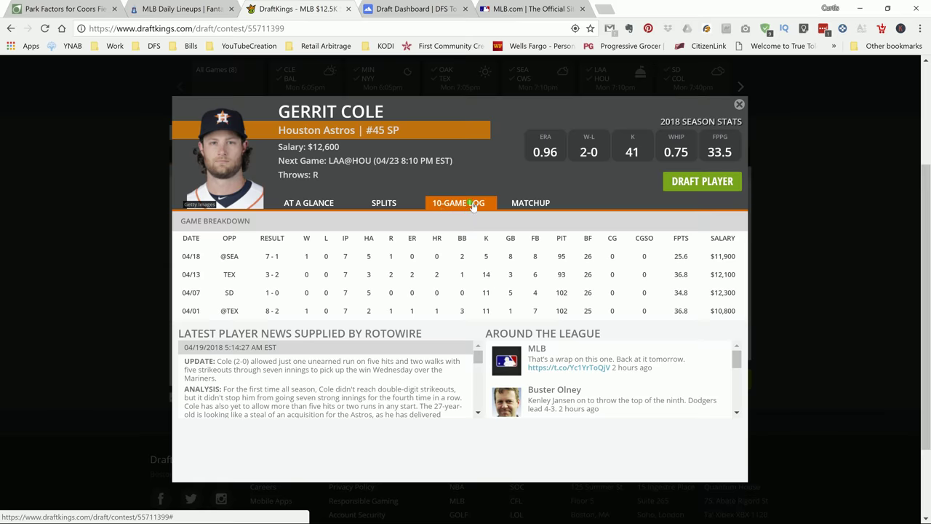
click(739, 104)
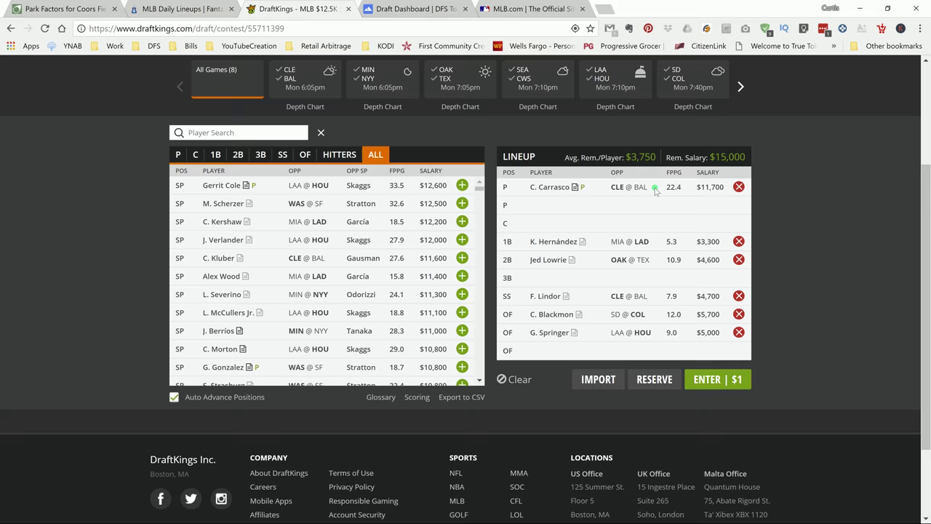
Check Kiké Hernández's splits and 10-game log, then go to FantasyLabs' MLB daily lineups.
click(568, 245)
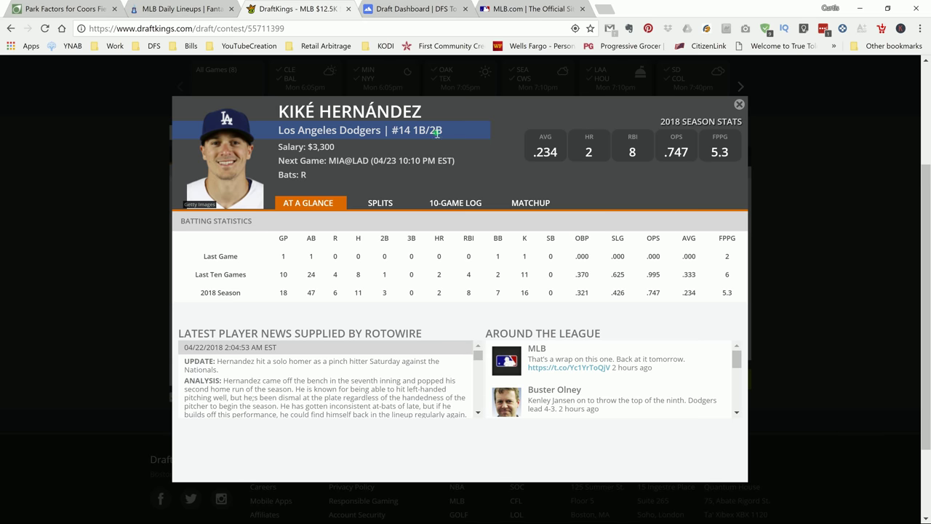
click(393, 204)
click(459, 205)
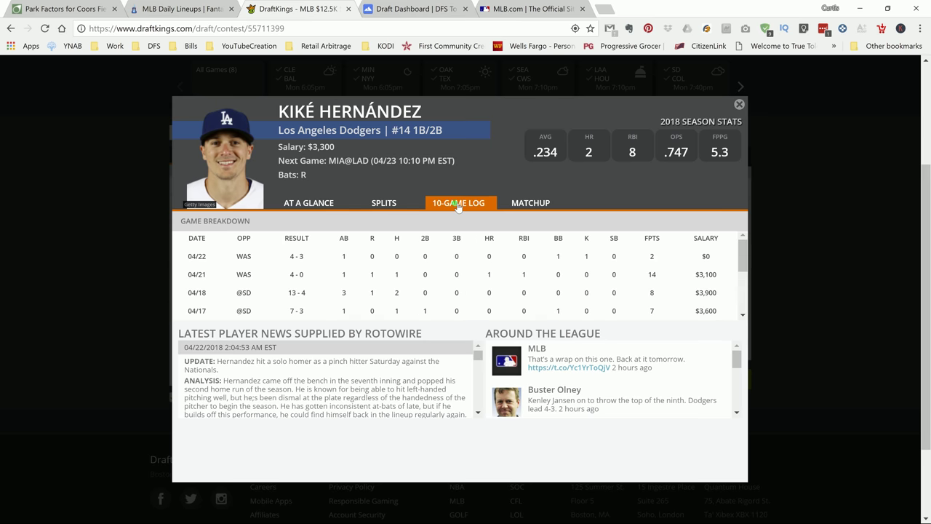
click(181, 10)
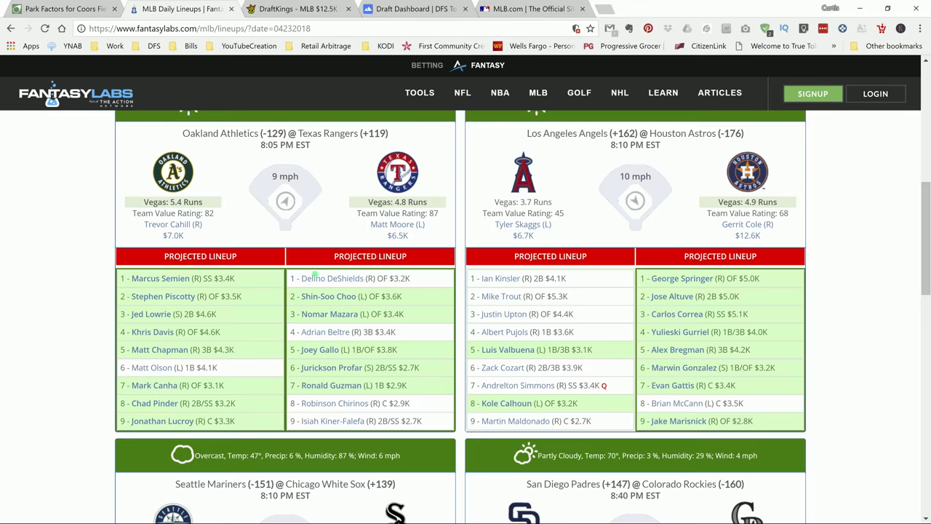
Confirm Hernández bats third in the projected Dodgers lineup, then return to Draft Dashboard.
scroll(314, 277, down, 1)
scroll(313, 282, up, 3)
scroll(313, 282, down, 10)
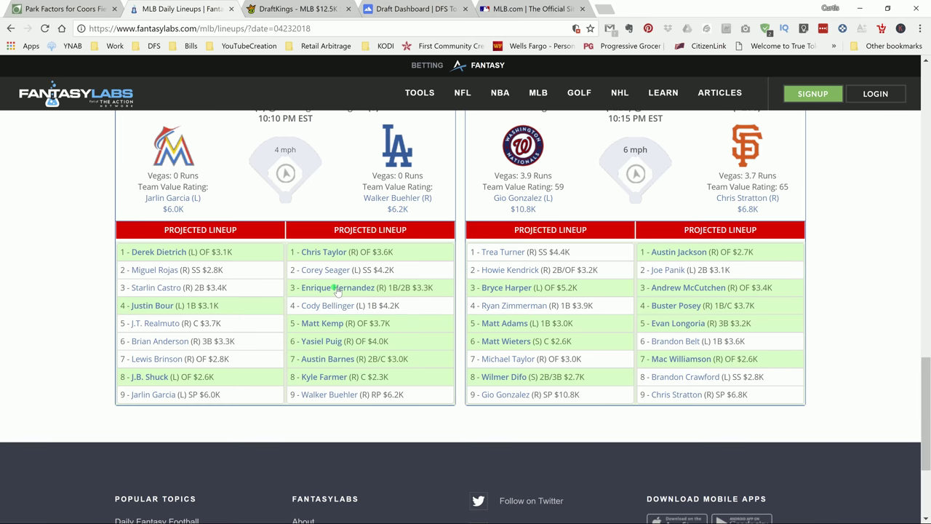
scroll(338, 289, up, 1)
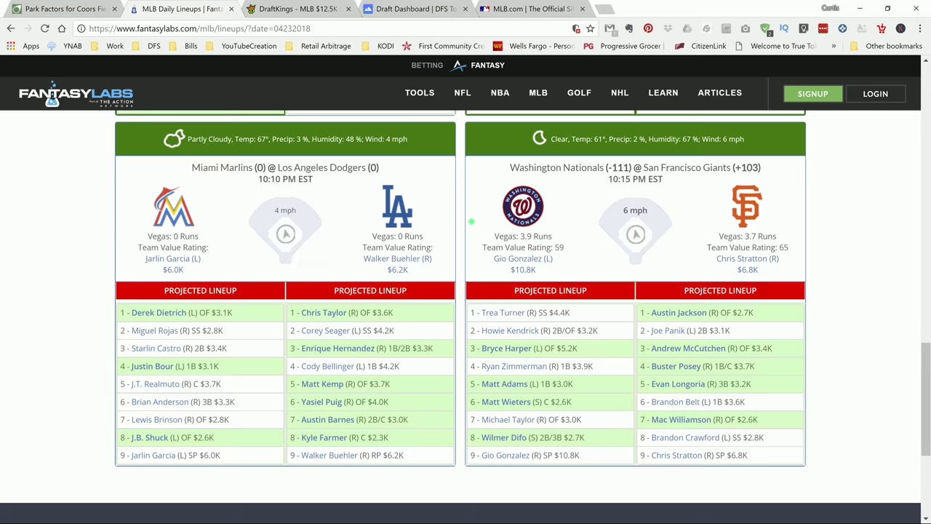
click(380, 10)
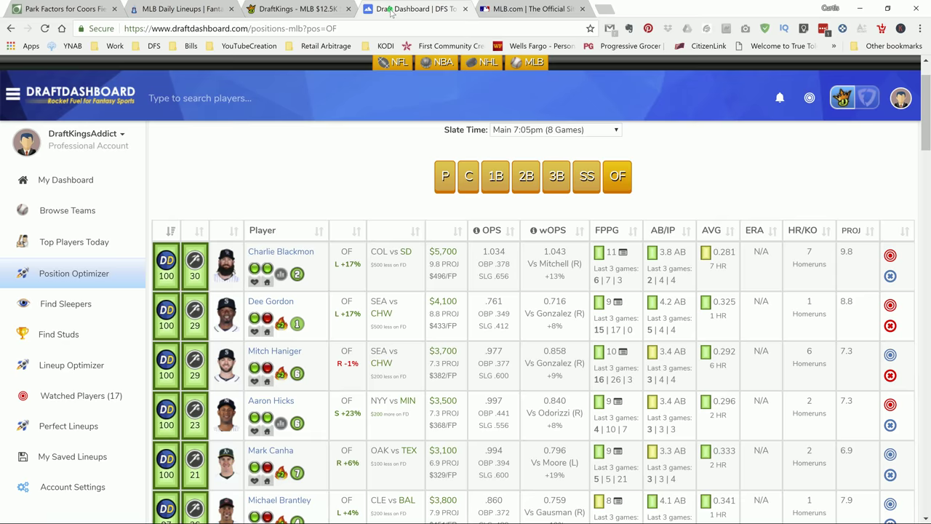
On DraftKings, recheck Kiké Hernández's 10-game log on his player card, then close it.
click(288, 10)
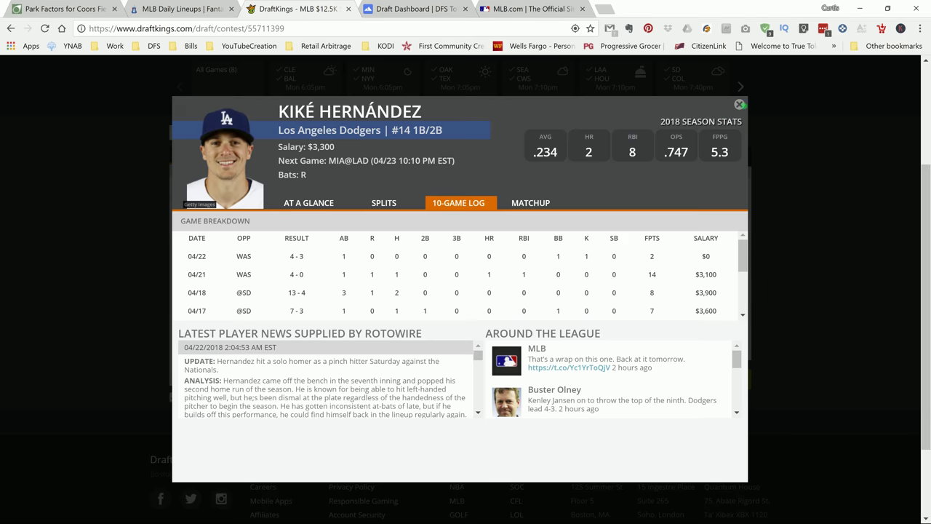
click(739, 104)
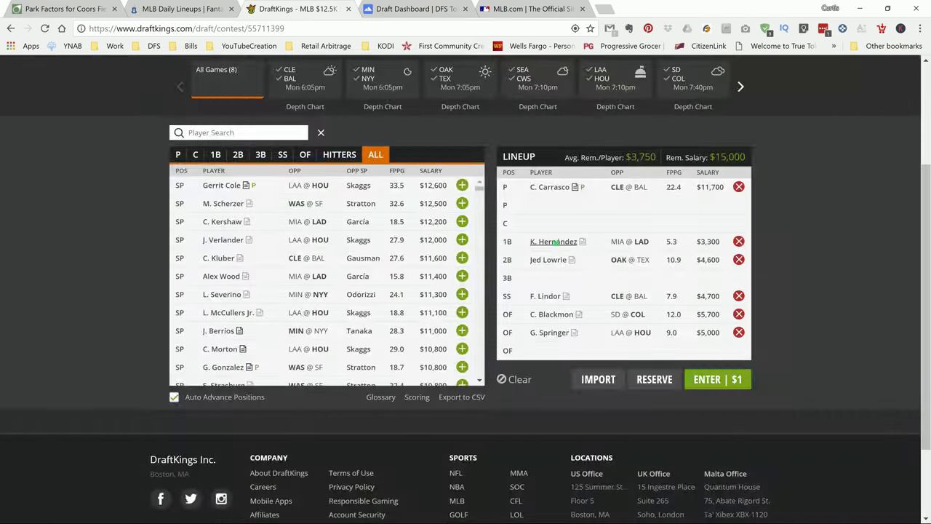
click(554, 241)
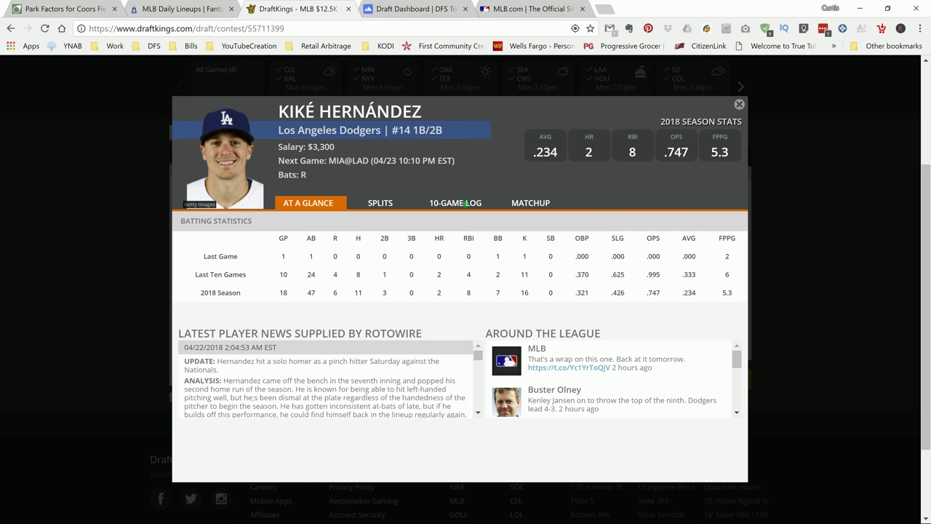
click(459, 203)
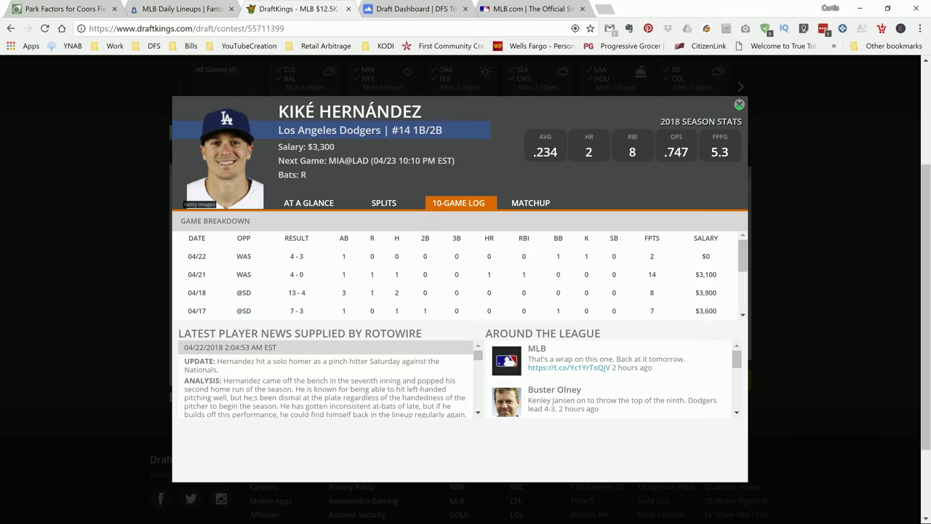
click(739, 105)
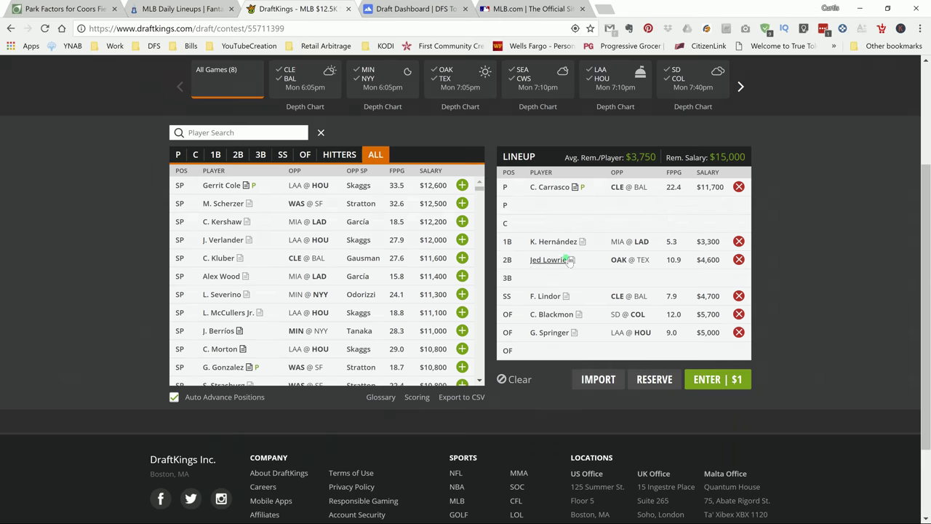
click(566, 261)
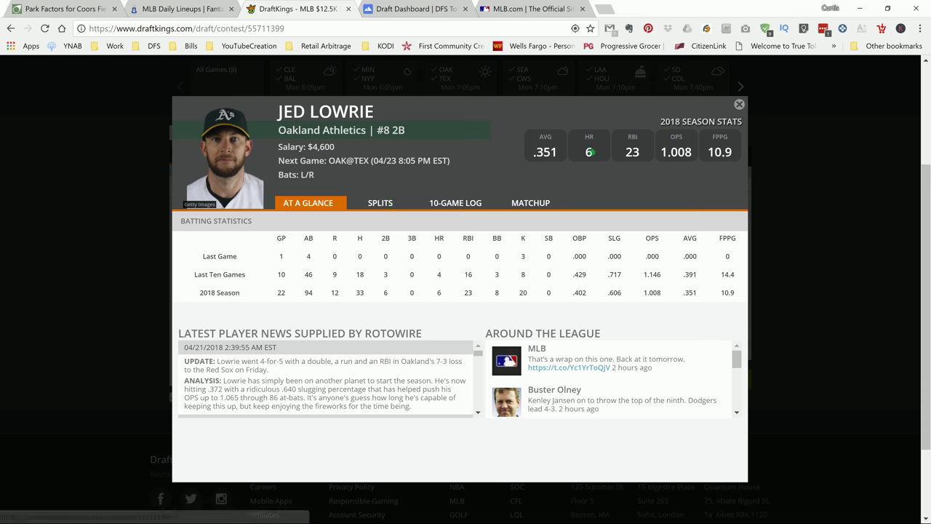
click(454, 208)
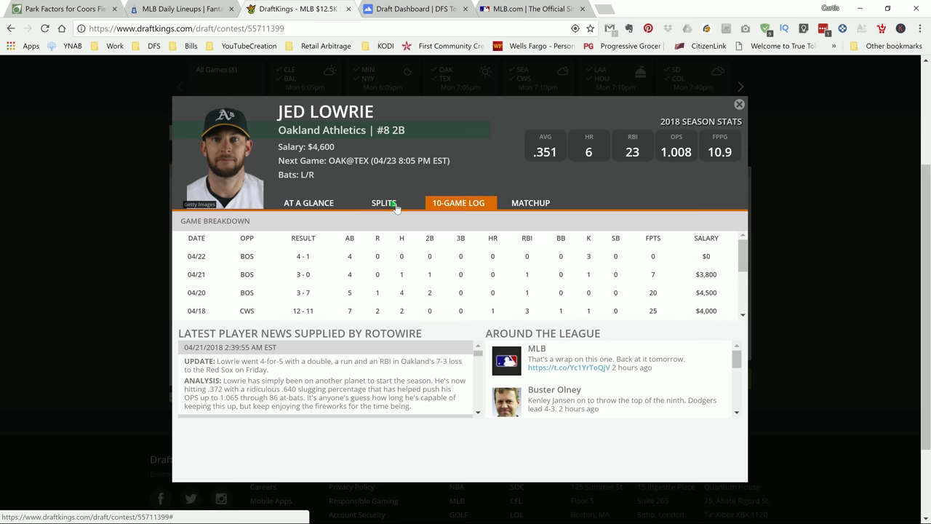
click(395, 203)
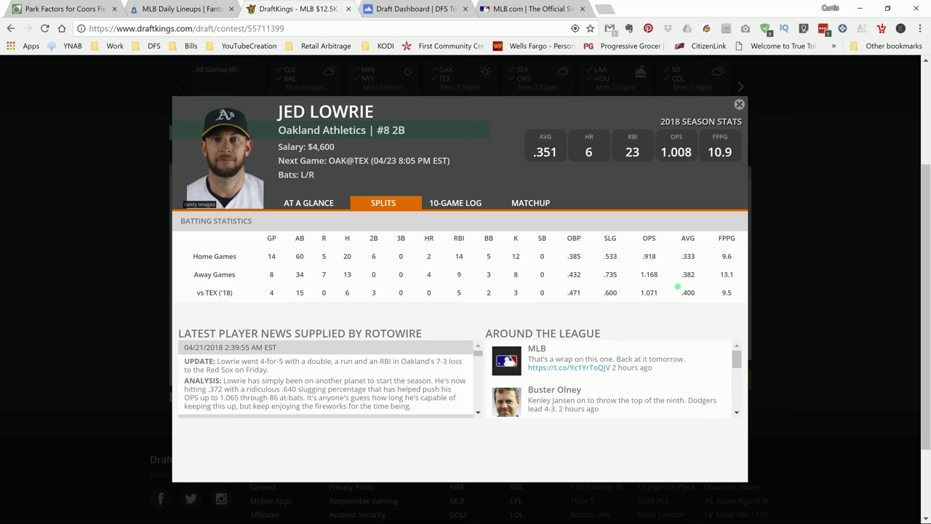
click(739, 105)
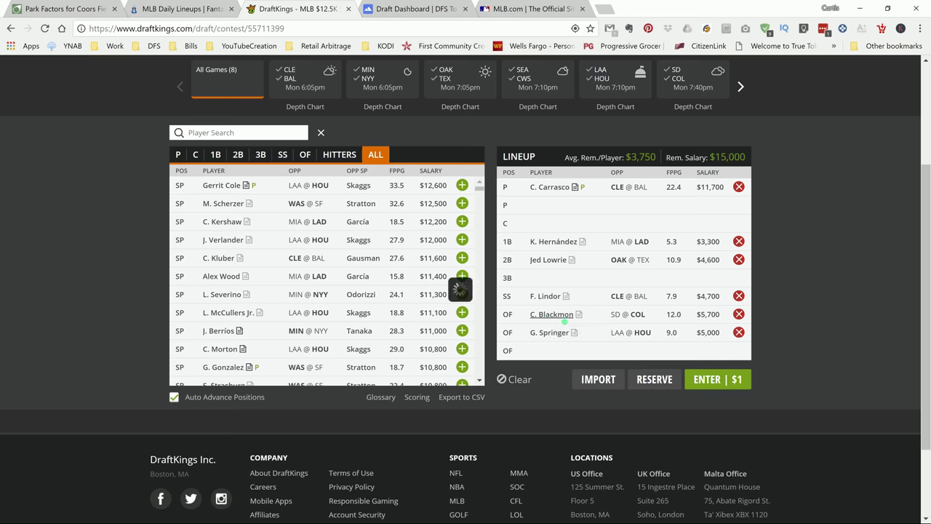
click(553, 314)
click(388, 205)
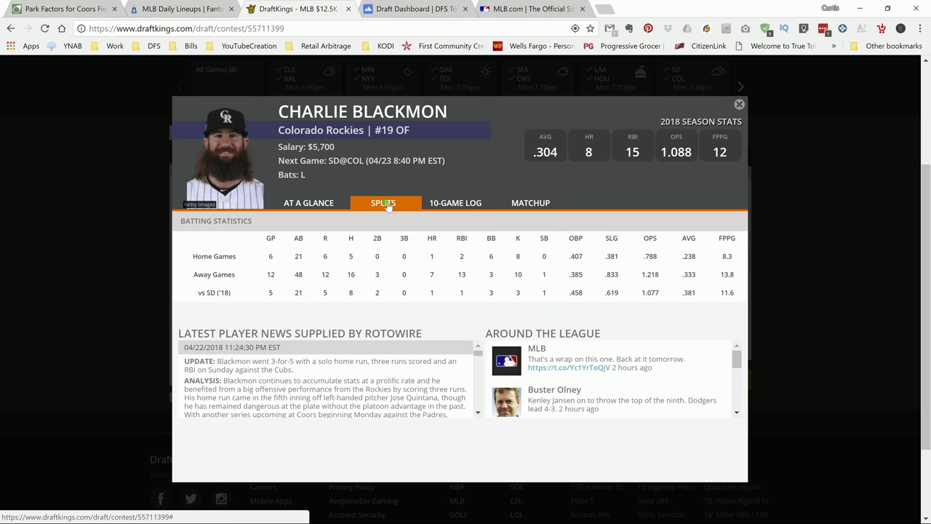
click(455, 205)
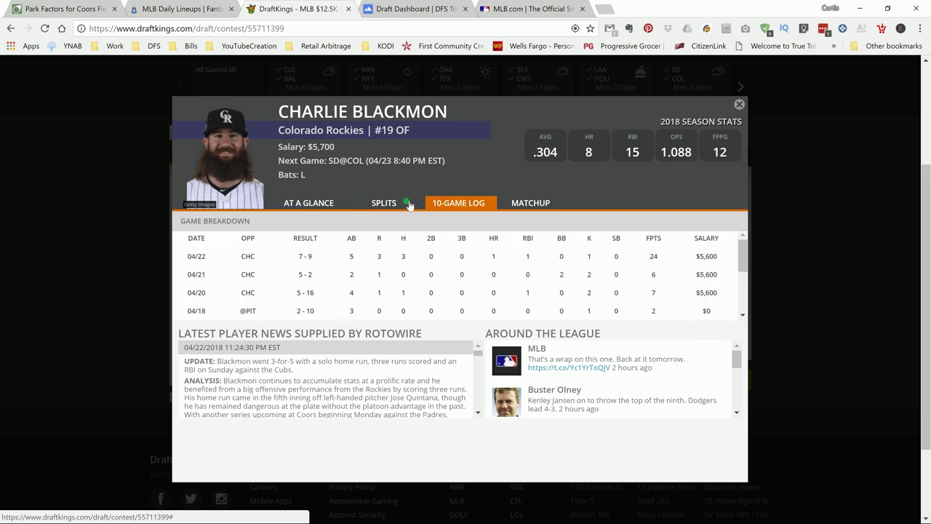
click(385, 207)
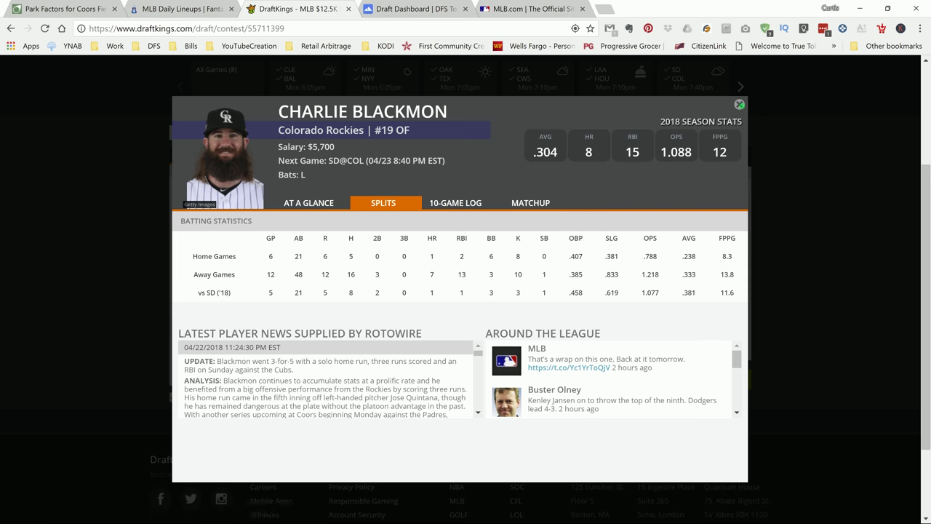
click(740, 105)
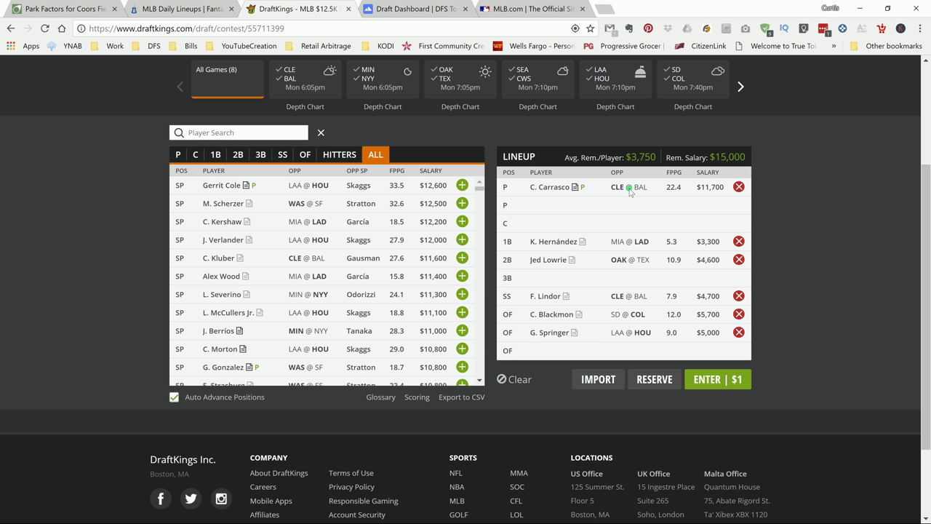
click(549, 336)
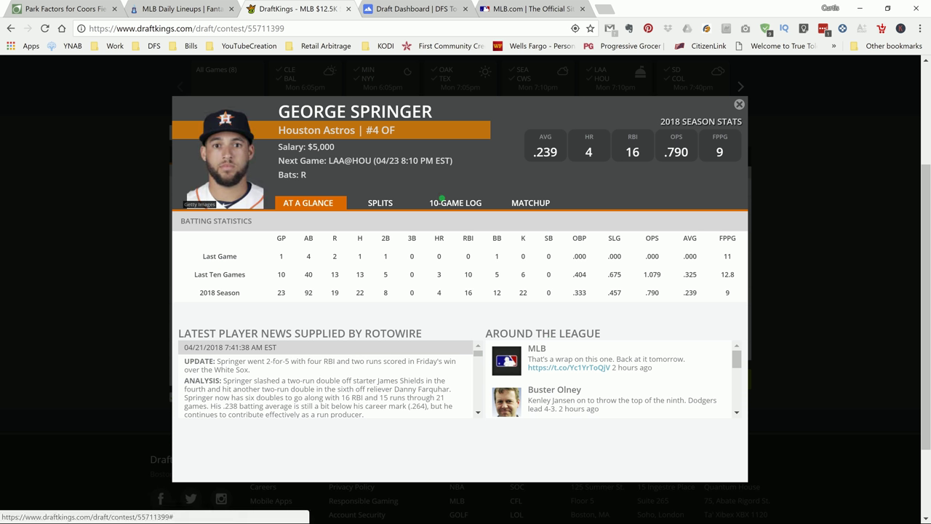
click(443, 203)
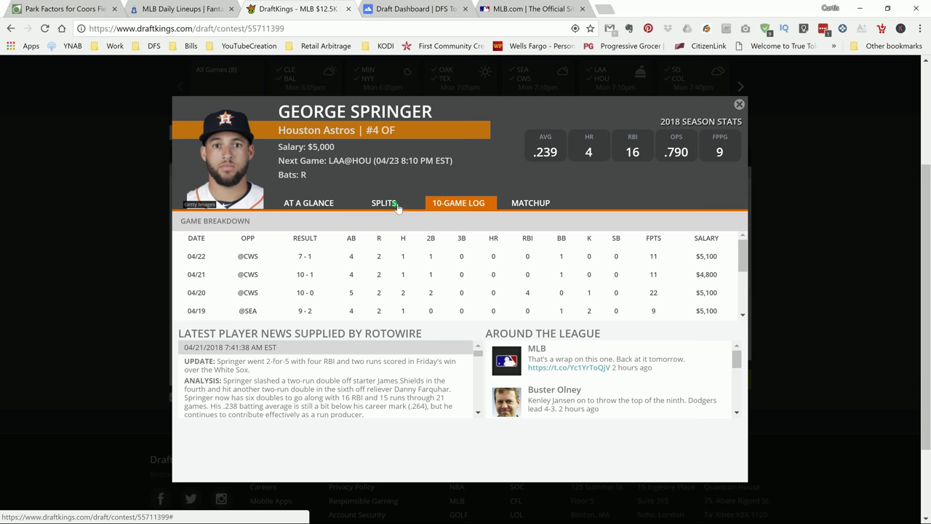
click(398, 207)
click(445, 208)
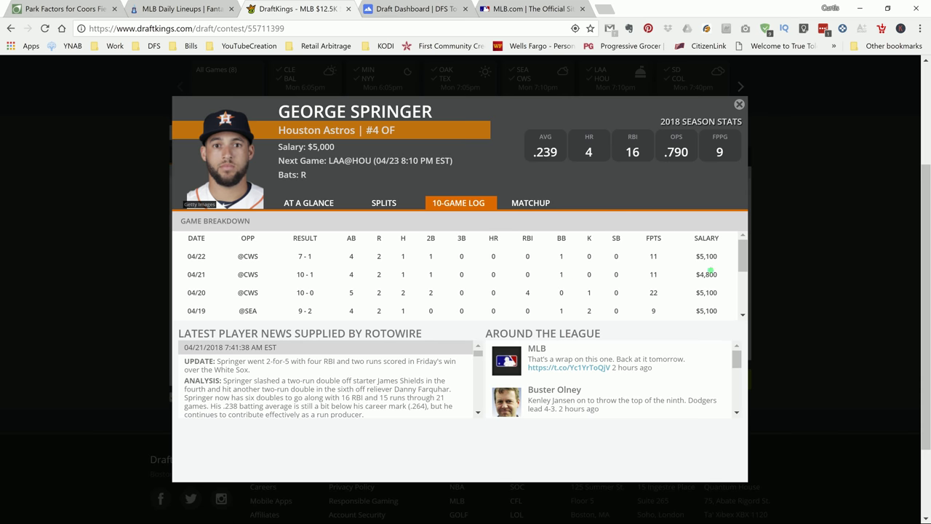
drag(742, 263, 742, 256)
click(740, 106)
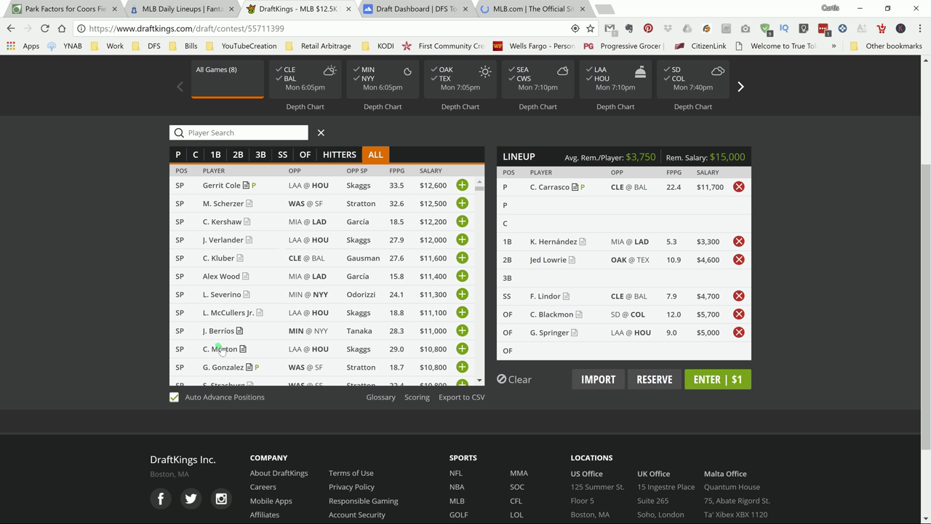
click(401, 13)
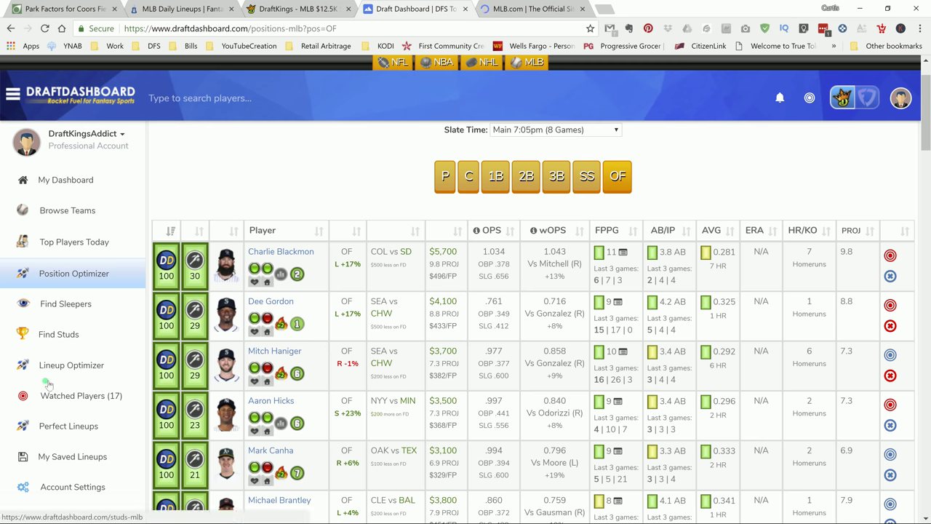
click(107, 397)
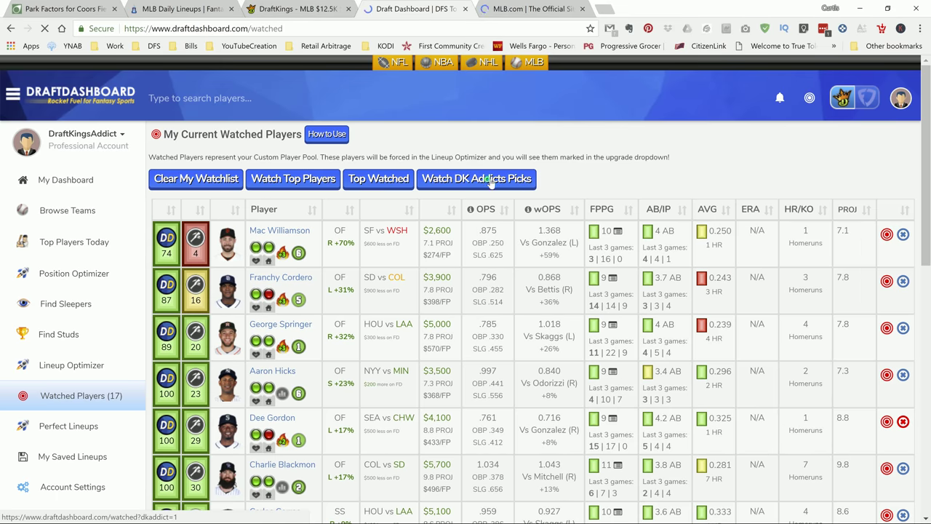
click(519, 182)
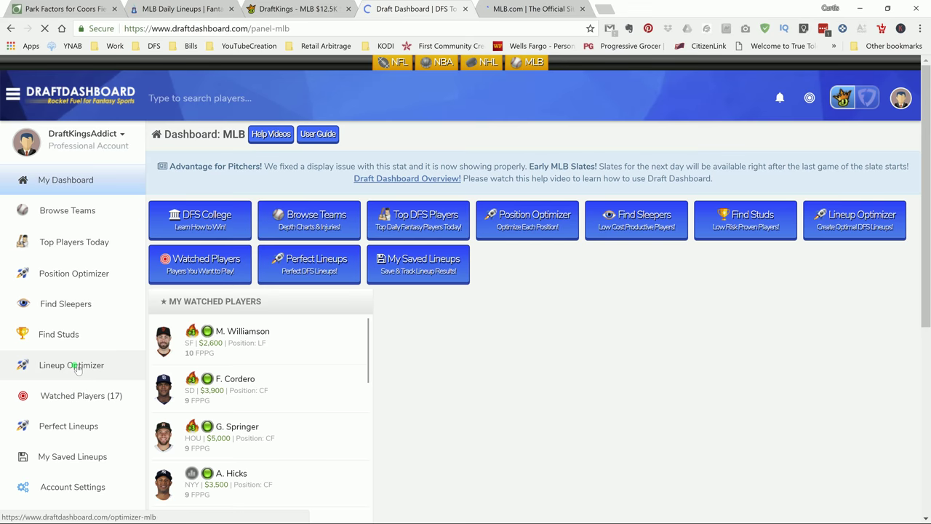
click(76, 368)
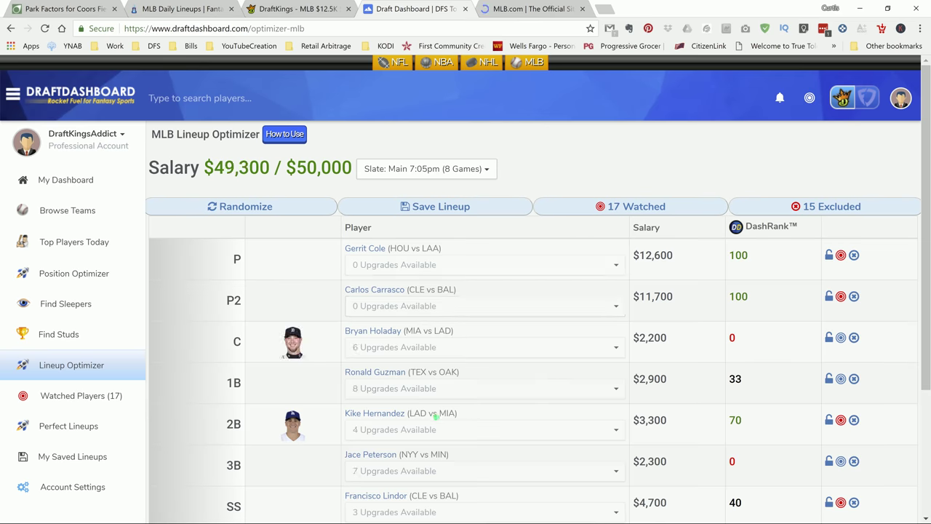
click(306, 8)
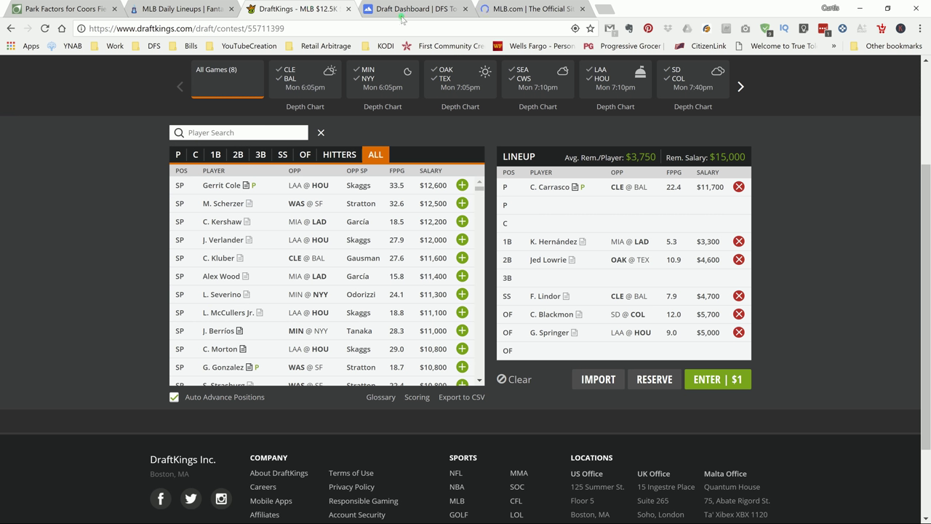